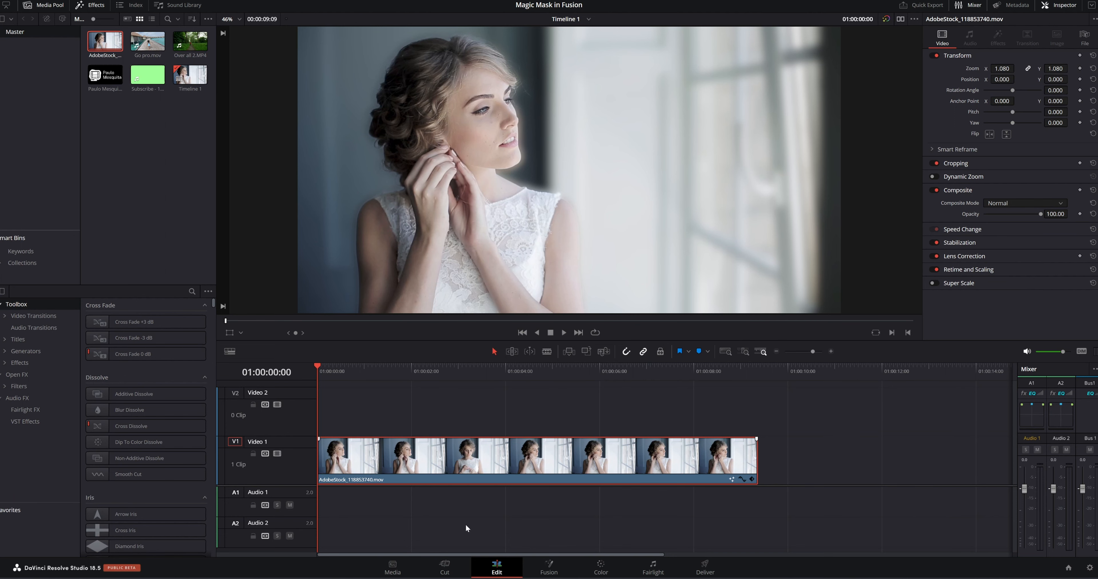
Switch through the Color, Fusion and Edit pages to preview the finished background-blur composite.
{"action": "left_click", "coordinate": [601, 569]}
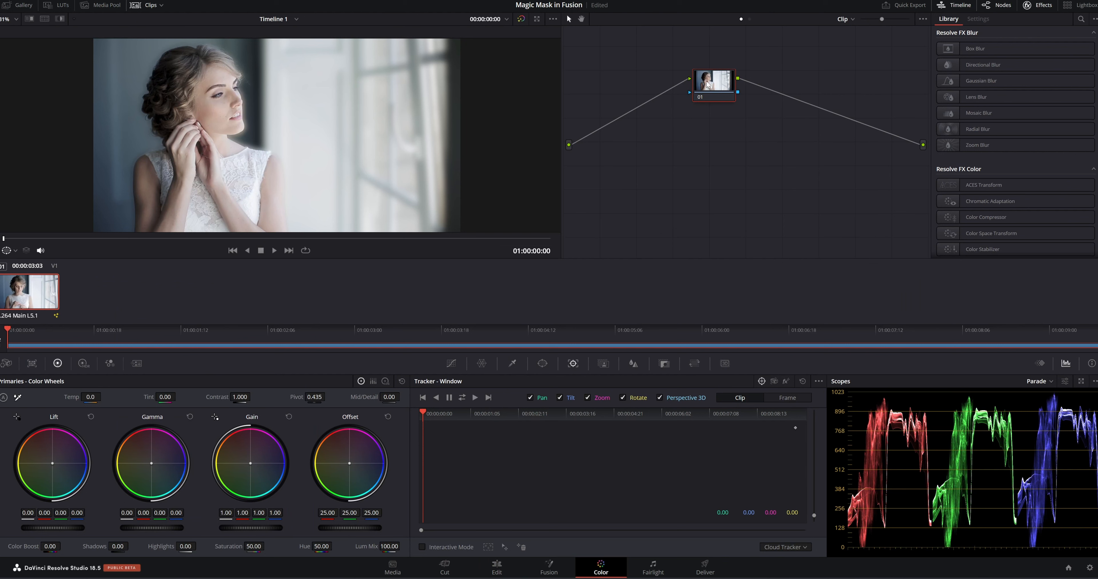
{"action": "left_click", "coordinate": [549, 570]}
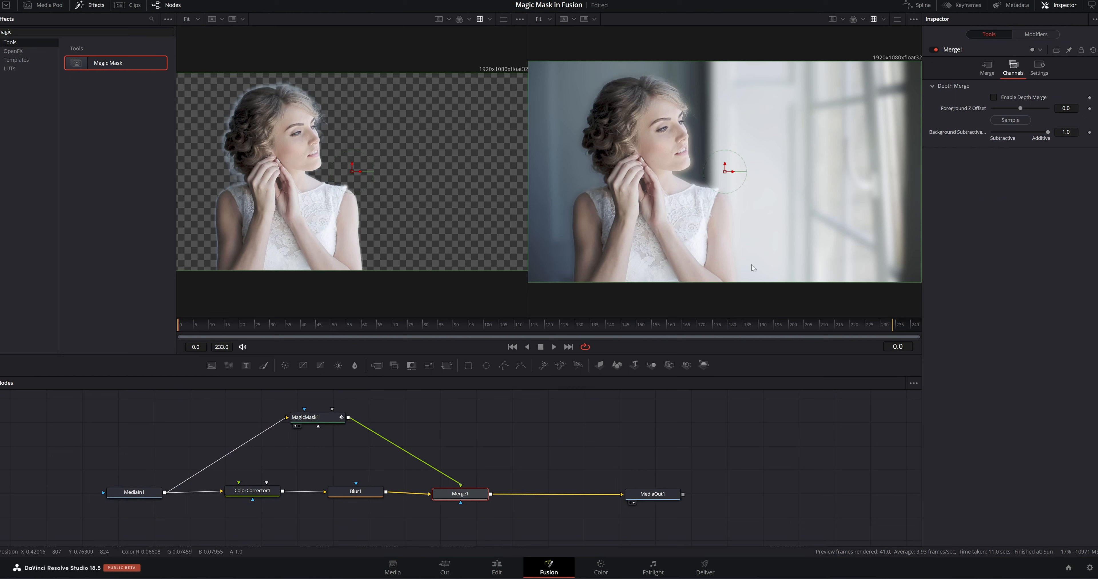
{"action": "left_click", "coordinate": [499, 568]}
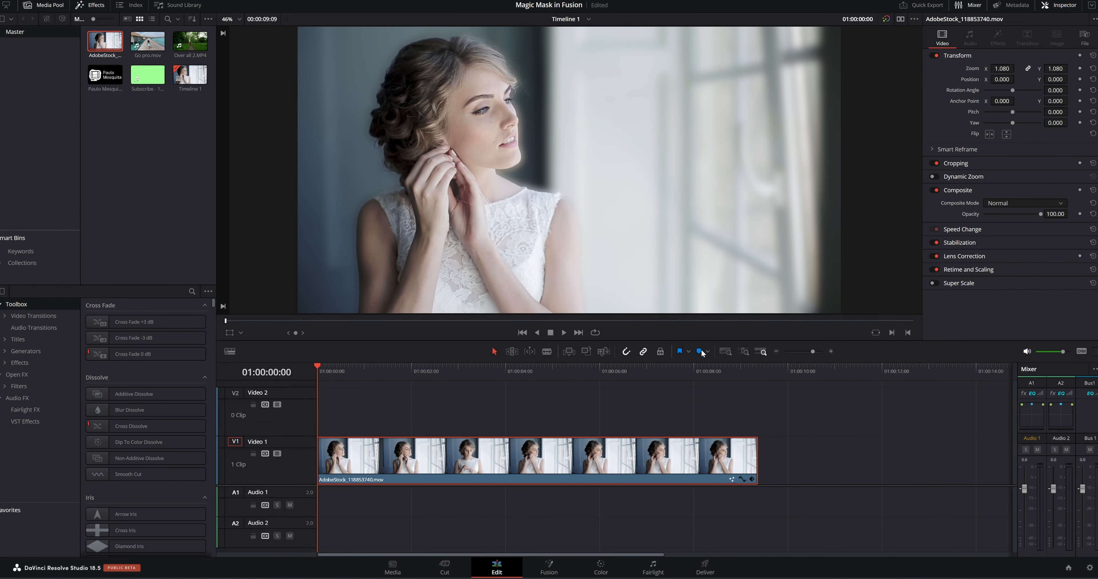
Add the clip to the timeline after the first one, move the playhead onto it and open it in Fusion.
{"action": "left_click_drag", "start_coordinate": [95, 39], "coordinate": [794, 452]}
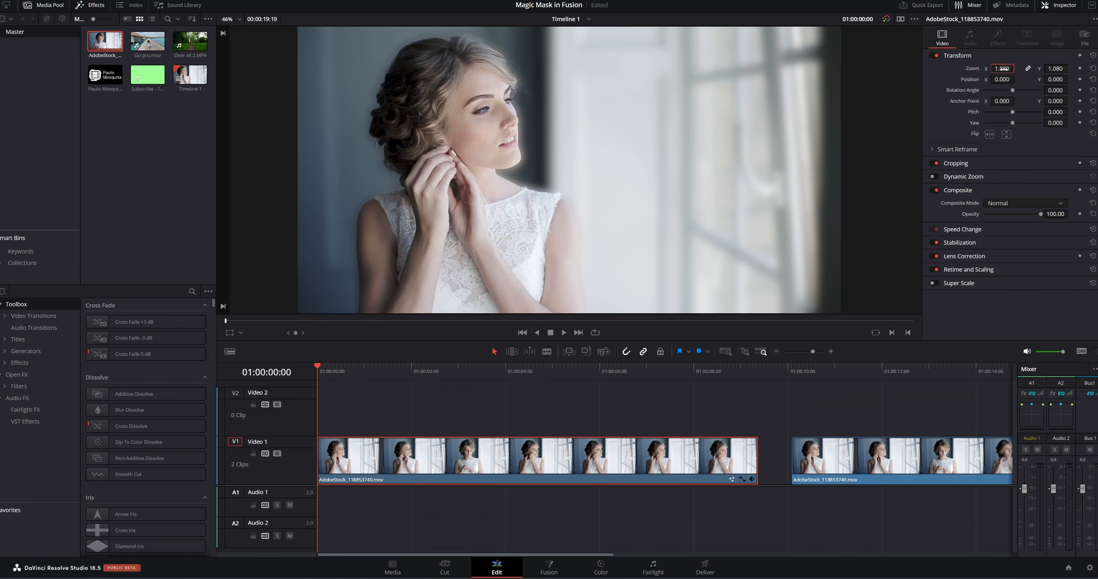
{"action": "left_click", "coordinate": [369, 367]}
{"action": "left_click_drag", "start_coordinate": [403, 399], "coordinate": [860, 427]}
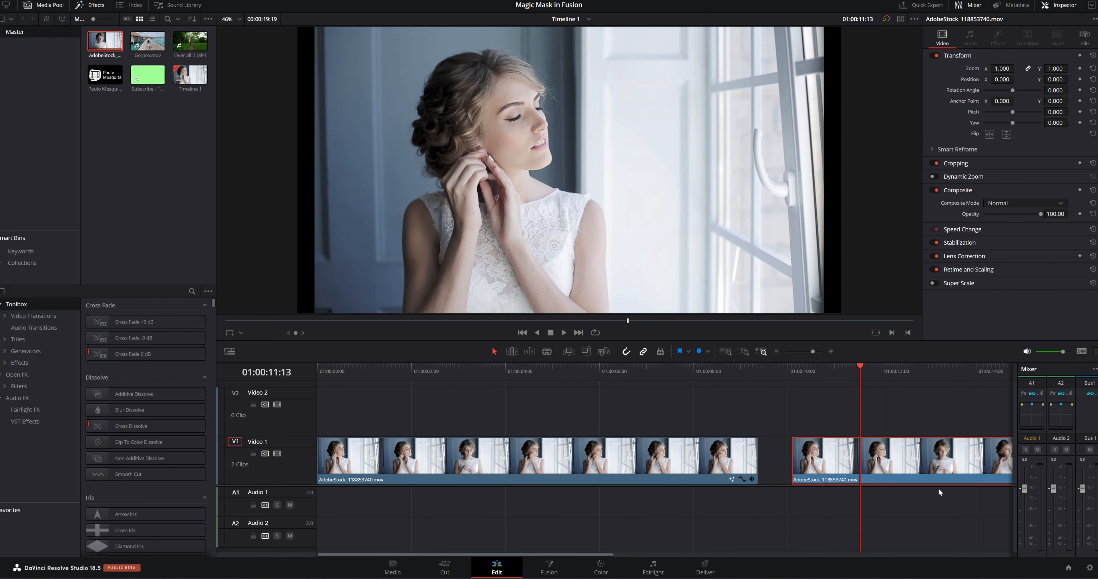
{"action": "left_click", "coordinate": [549, 568]}
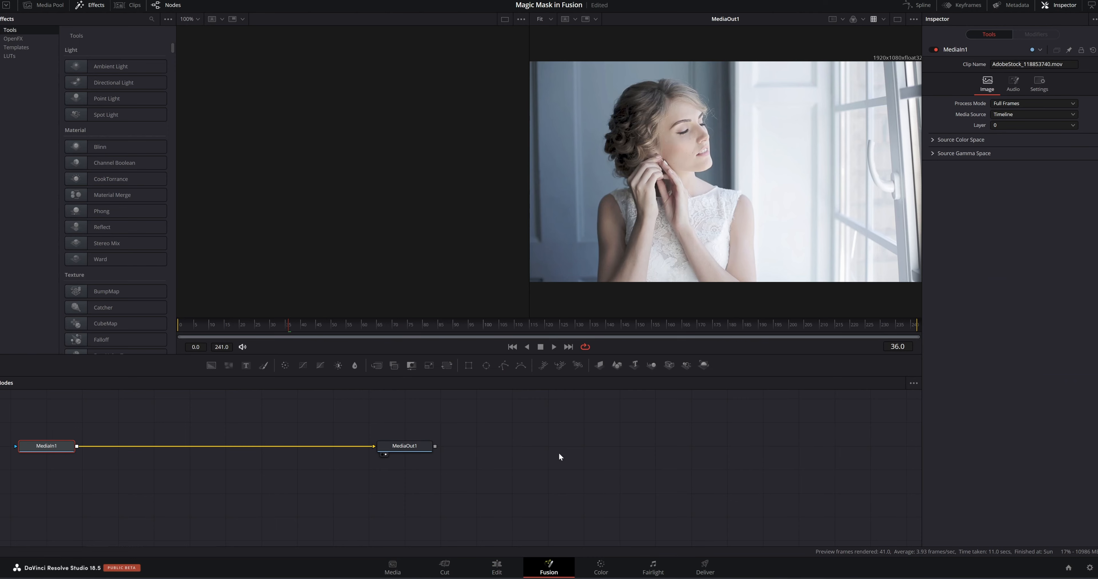
Reposition the MediaIn1 node in the node graph and load it into the first viewer.
{"action": "left_click_drag", "start_coordinate": [547, 471], "coordinate": [98, 474]}
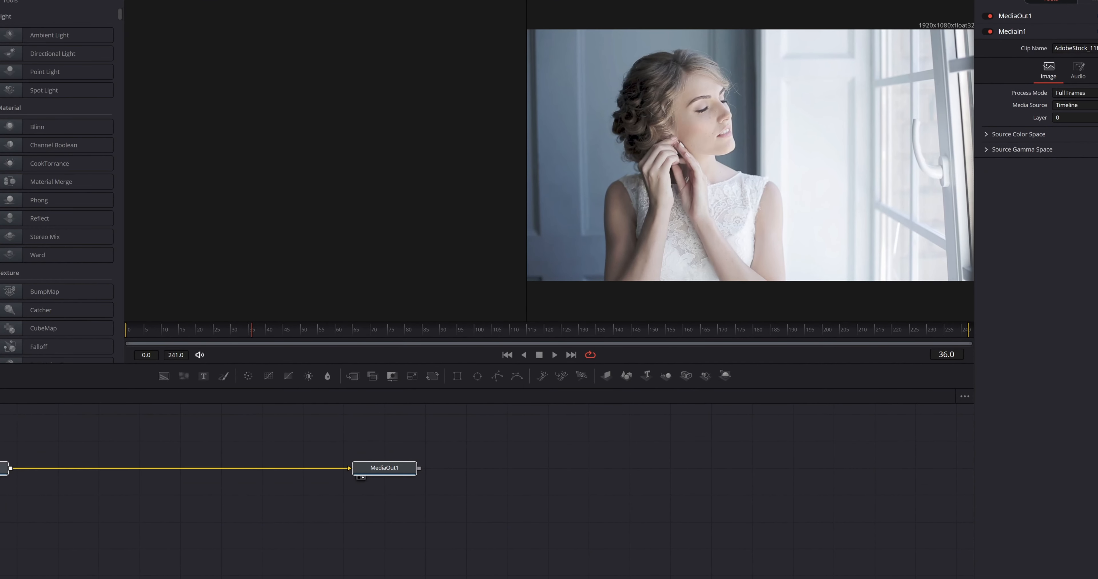
{"action": "left_click_drag", "start_coordinate": [4, 468], "coordinate": [190, 498]}
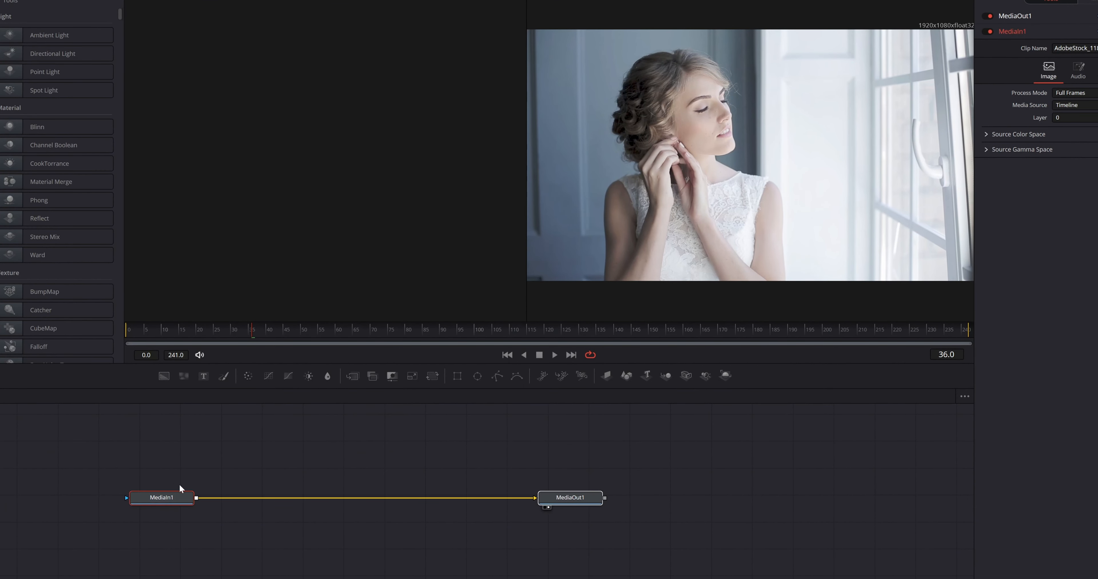
{"action": "left_click", "coordinate": [673, 496]}
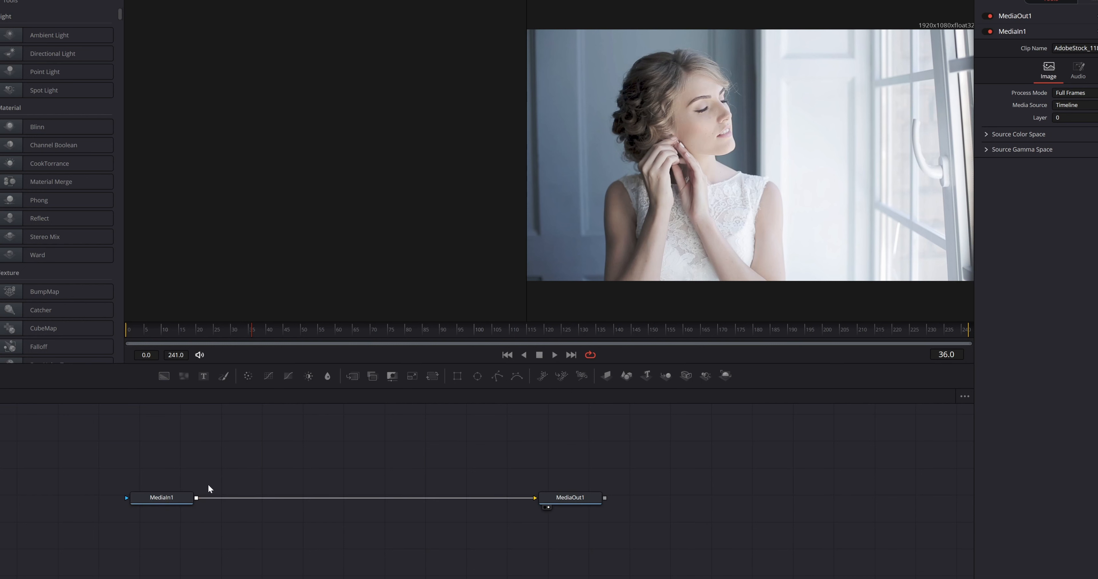
{"action": "left_click", "coordinate": [592, 501]}
{"action": "left_click", "coordinate": [169, 498]}
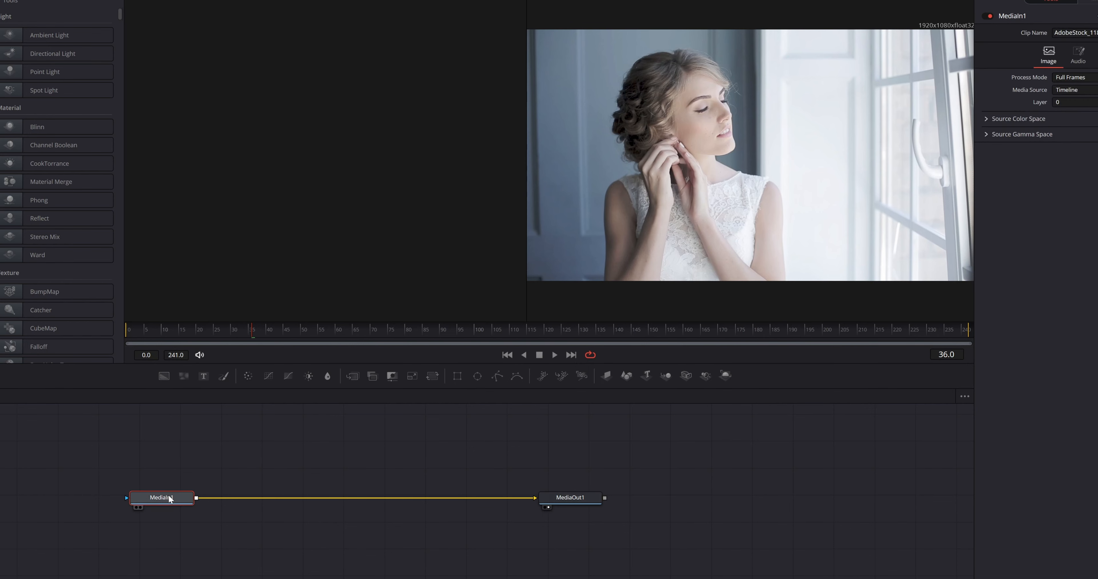
{"action": "key", "text": "1"}
{"action": "left_click_drag", "start_coordinate": [527, 261], "coordinate": [545, 262]}
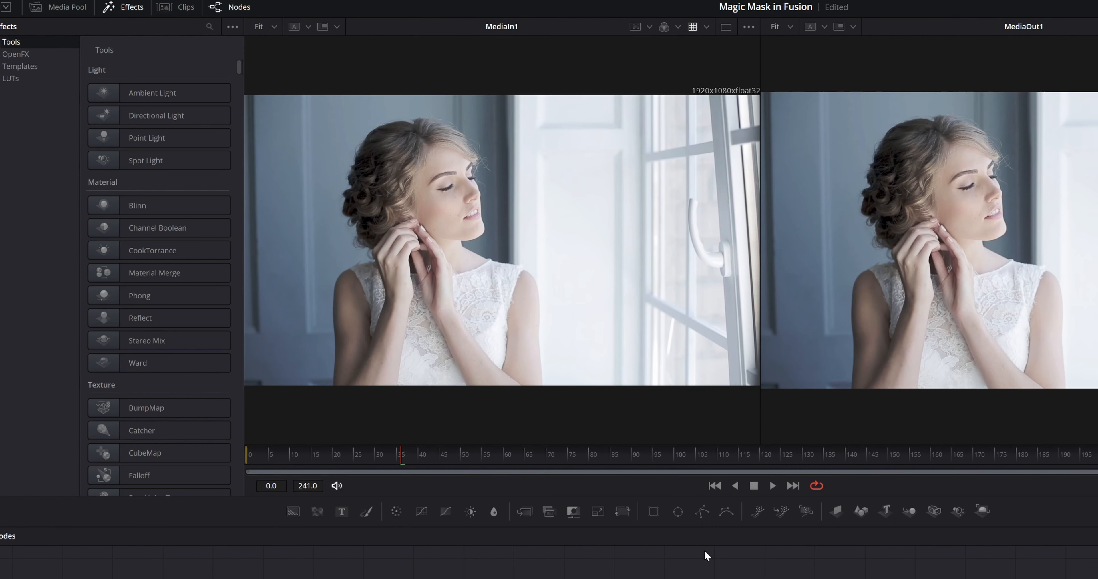
Search the effects library for magic, add a Magic Mask node and connect MediaIn1's output to it.
{"action": "left_click", "coordinate": [124, 10]}
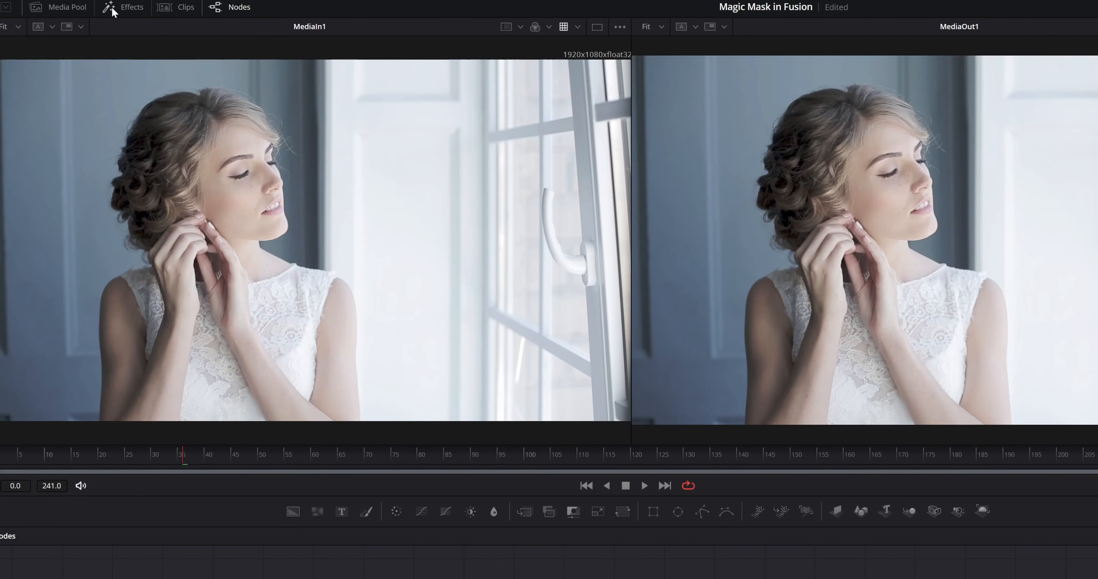
{"action": "left_click", "coordinate": [127, 11]}
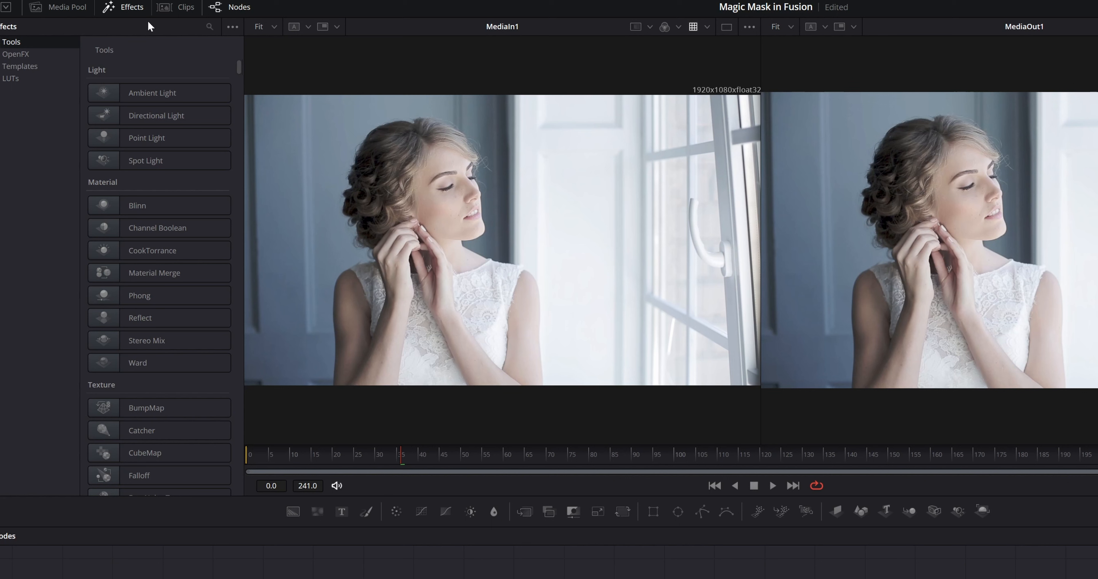
{"action": "left_click", "coordinate": [209, 26]}
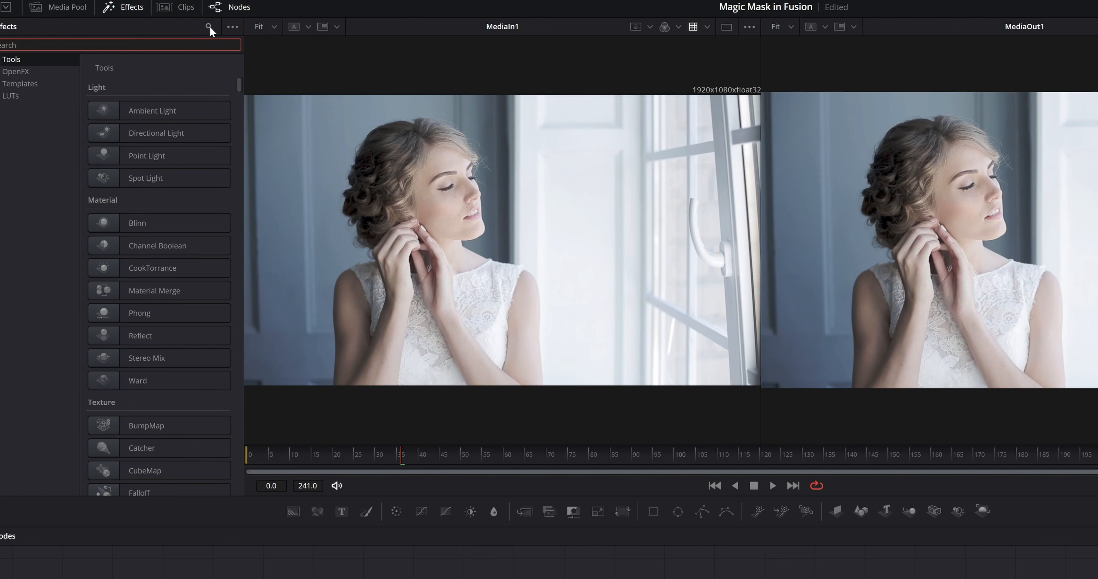
{"action": "type", "text": "magic M"}
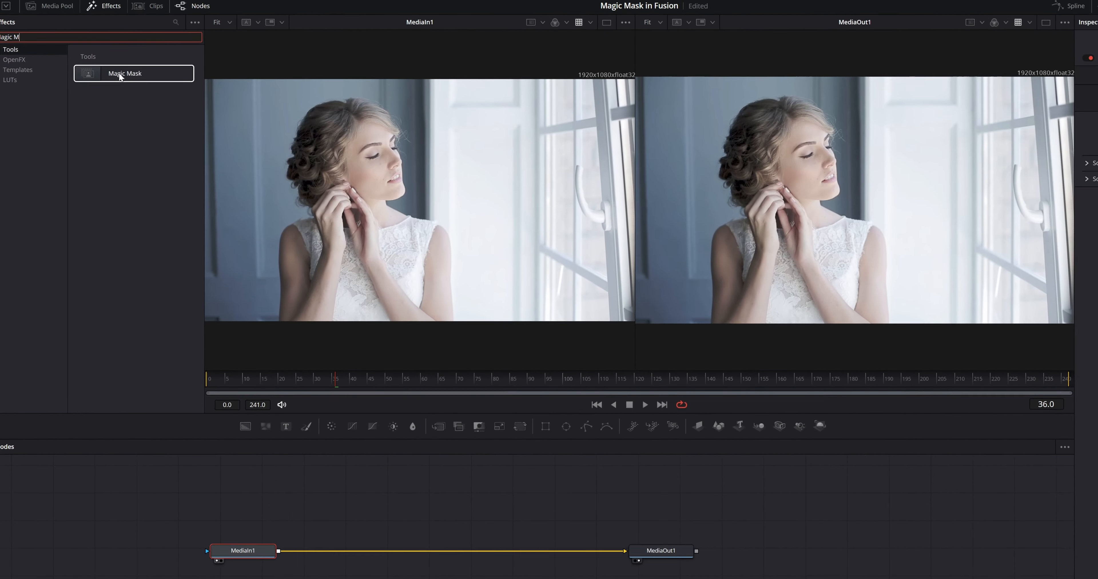
{"action": "left_click_drag", "start_coordinate": [148, 88], "coordinate": [513, 578]}
{"action": "left_click_drag", "start_coordinate": [367, 422], "coordinate": [367, 421]}
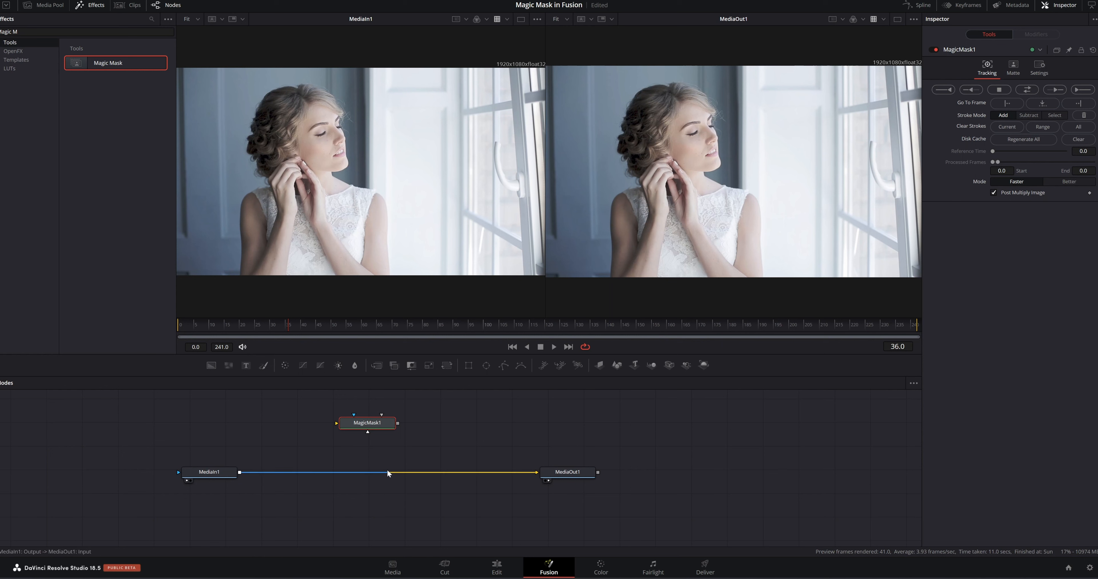
{"action": "mouse_move", "coordinate": [370, 420]}
{"action": "left_mouse_down"}
{"action": "mouse_move", "coordinate": [394, 423]}
{"action": "mouse_move", "coordinate": [367, 424]}
{"action": "left_mouse_up"}
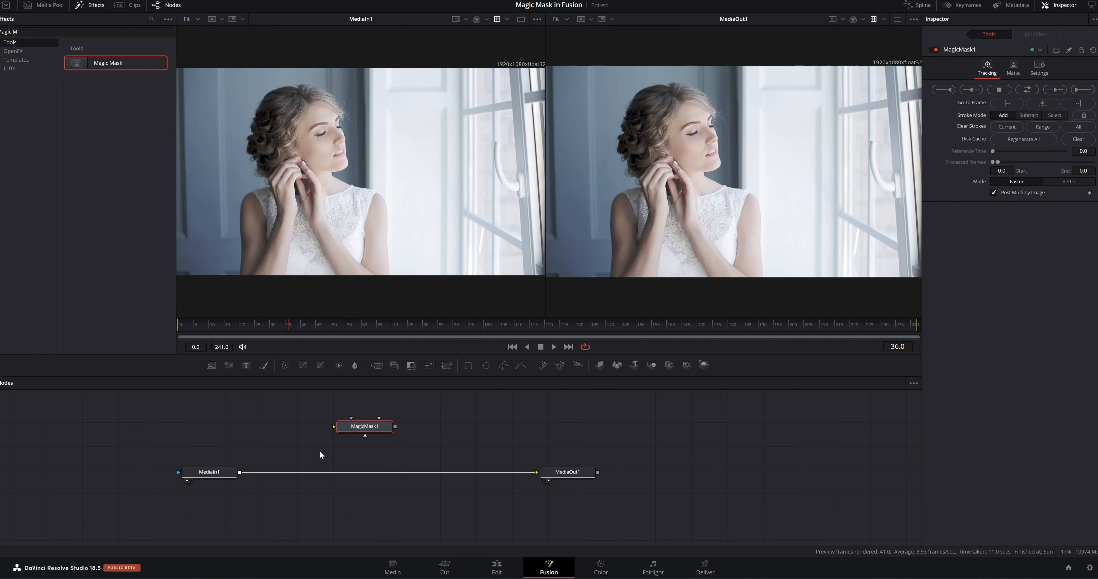
{"action": "left_click_drag", "start_coordinate": [240, 472], "coordinate": [381, 433]}
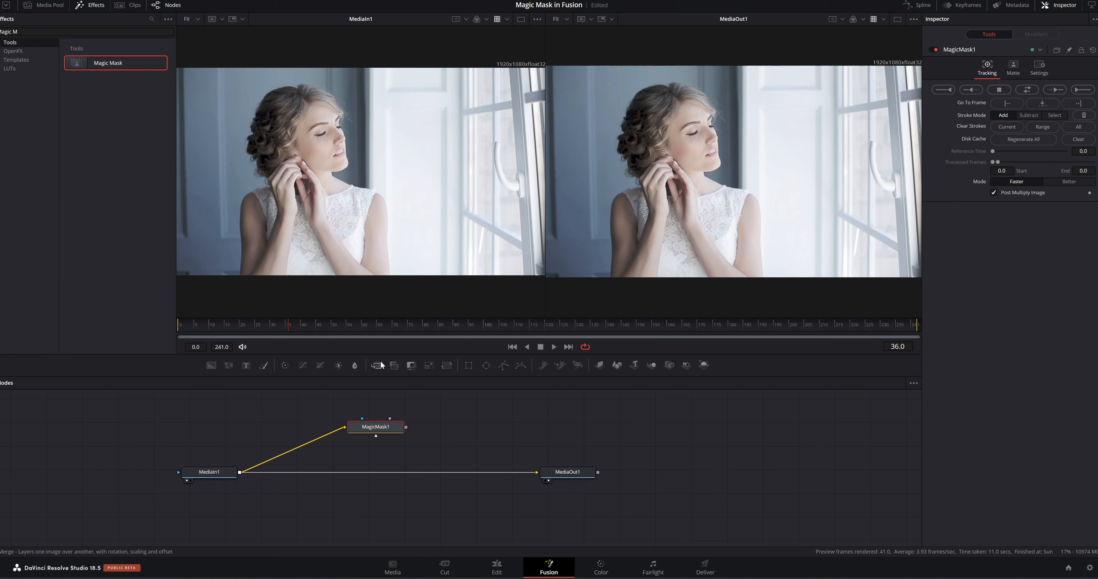
View MagicMask1 and draw strokes over the woman's head and body to select her.
{"action": "key", "text": "1"}
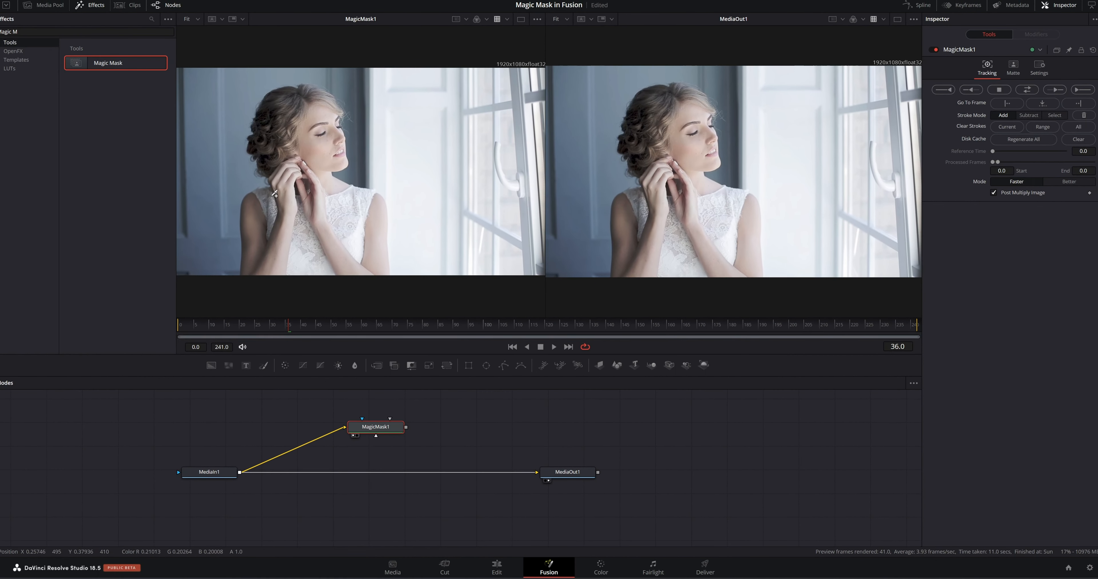
{"action": "mouse_move", "coordinate": [252, 241]}
{"action": "left_mouse_down"}
{"action": "mouse_move", "coordinate": [254, 269]}
{"action": "mouse_move", "coordinate": [280, 265]}
{"action": "mouse_move", "coordinate": [290, 172]}
{"action": "mouse_move", "coordinate": [270, 114]}
{"action": "mouse_move", "coordinate": [291, 101]}
{"action": "mouse_move", "coordinate": [322, 106]}
{"action": "mouse_move", "coordinate": [326, 177]}
{"action": "mouse_move", "coordinate": [370, 211]}
{"action": "mouse_move", "coordinate": [378, 264]}
{"action": "left_mouse_up"}
{"action": "left_click_drag", "start_coordinate": [302, 200], "coordinate": [303, 262]}
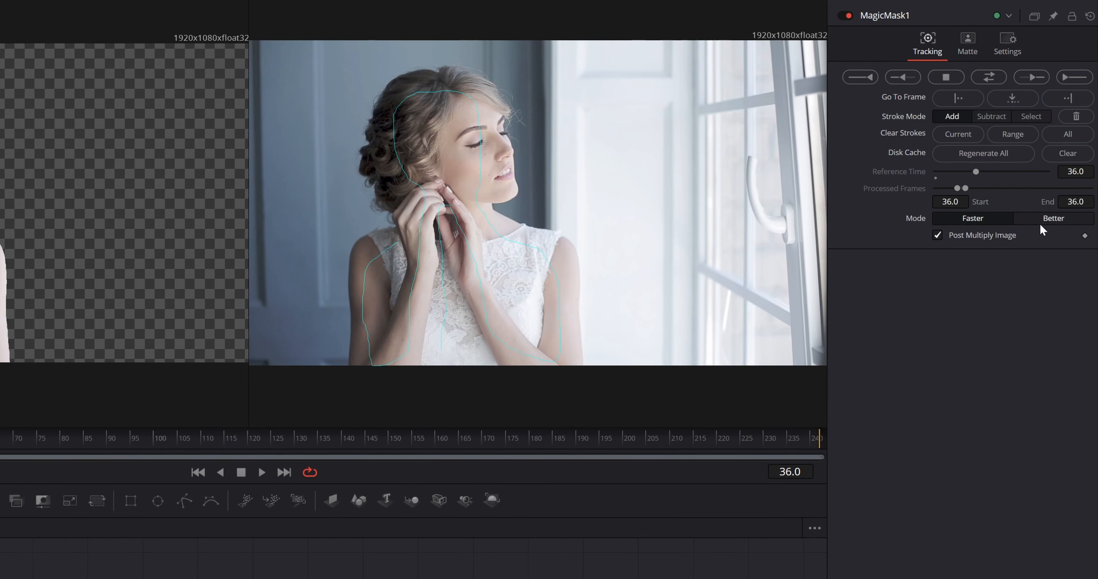
Keep the Faster mode and Add stroke mode, then track the Magic Mask selection forward through the clip.
{"action": "left_click", "coordinate": [1056, 214]}
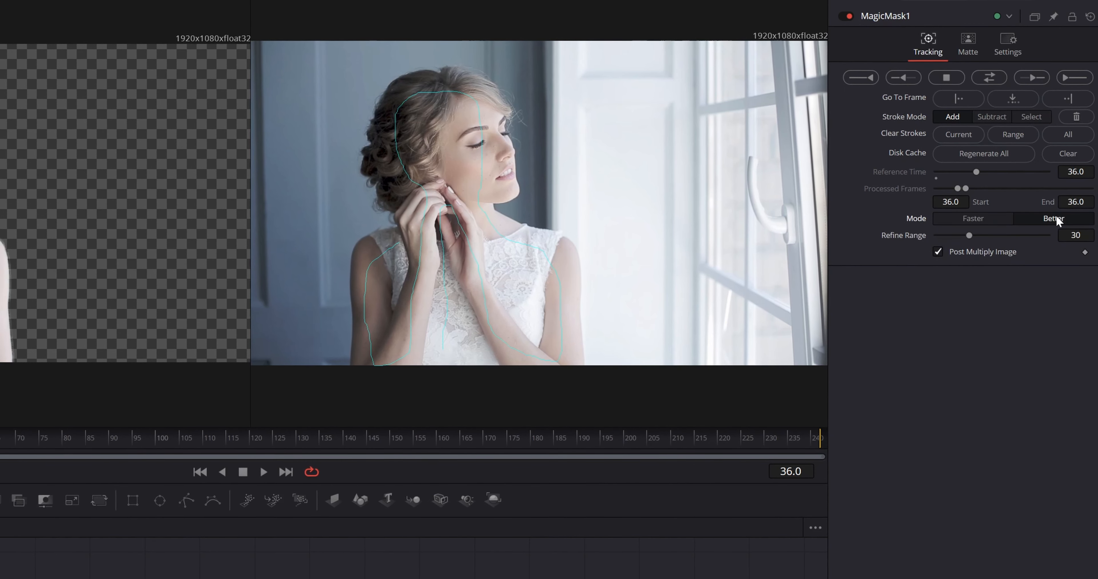
{"action": "left_click", "coordinate": [975, 219]}
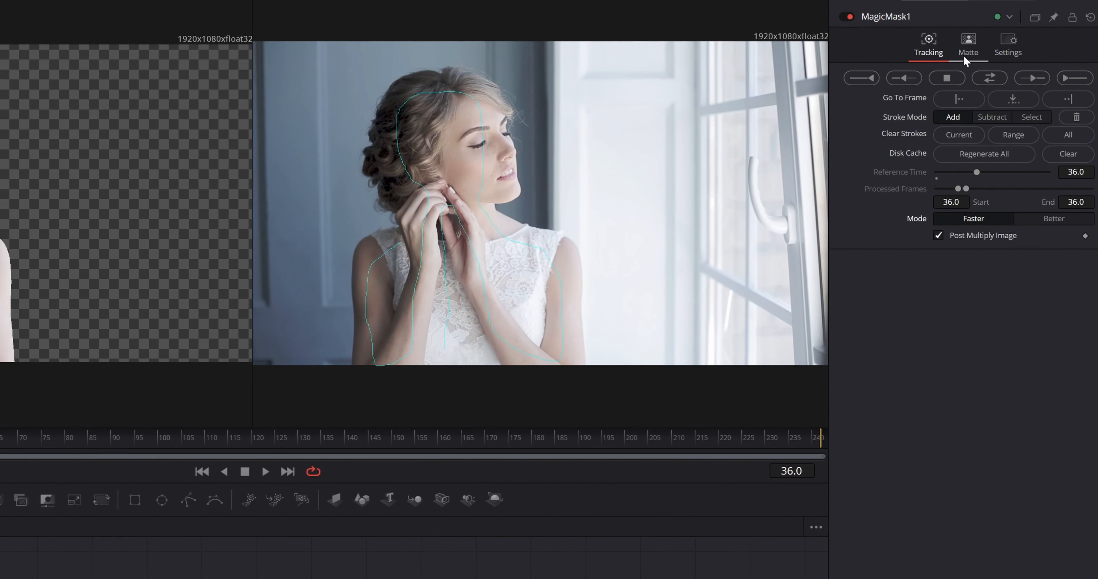
{"action": "left_click", "coordinate": [968, 42]}
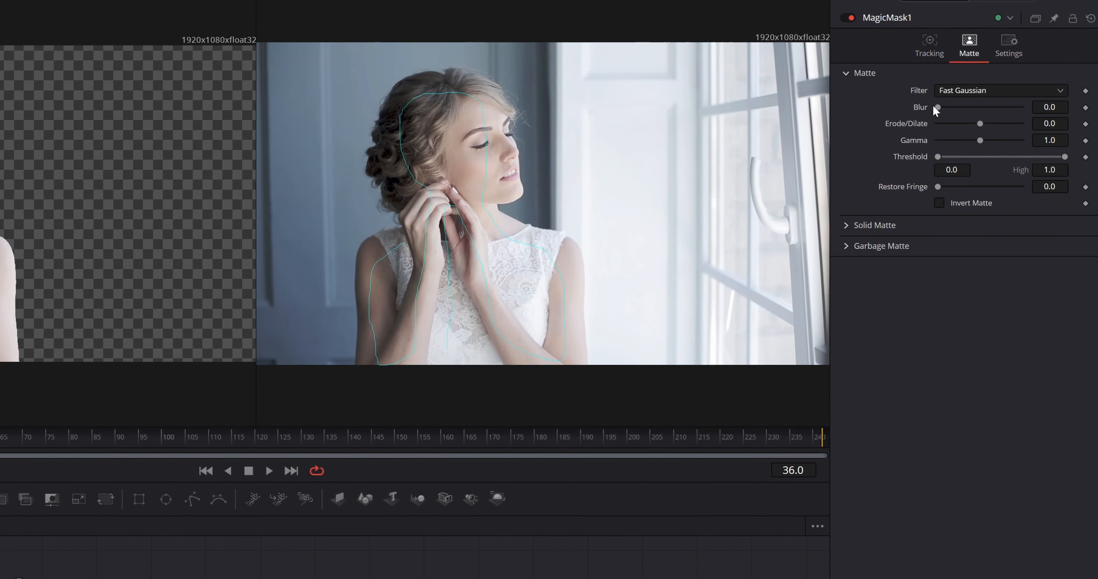
{"action": "left_click", "coordinate": [935, 51]}
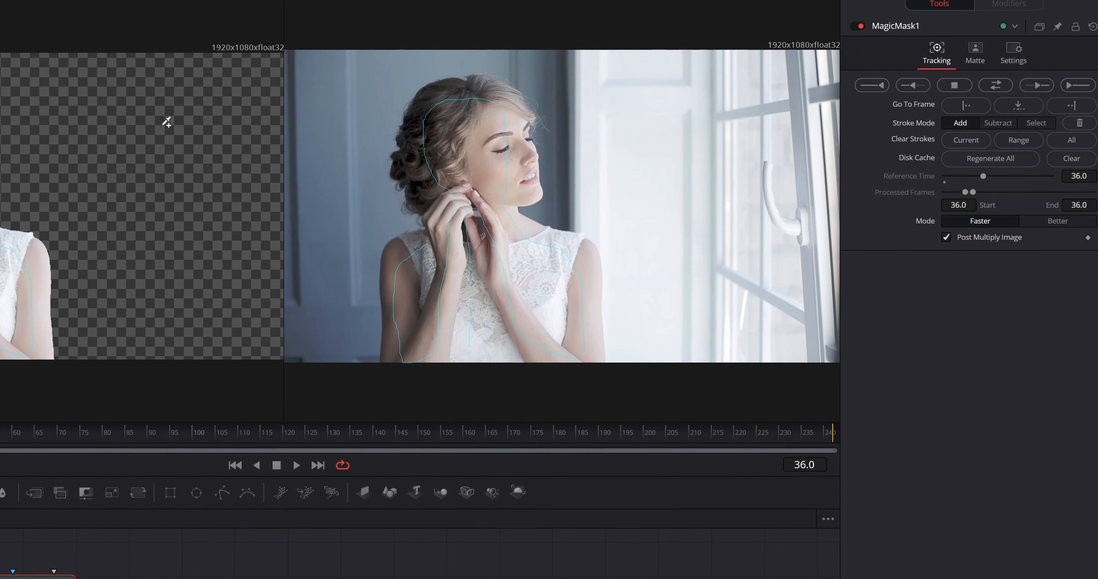
{"action": "left_click", "coordinate": [1001, 122]}
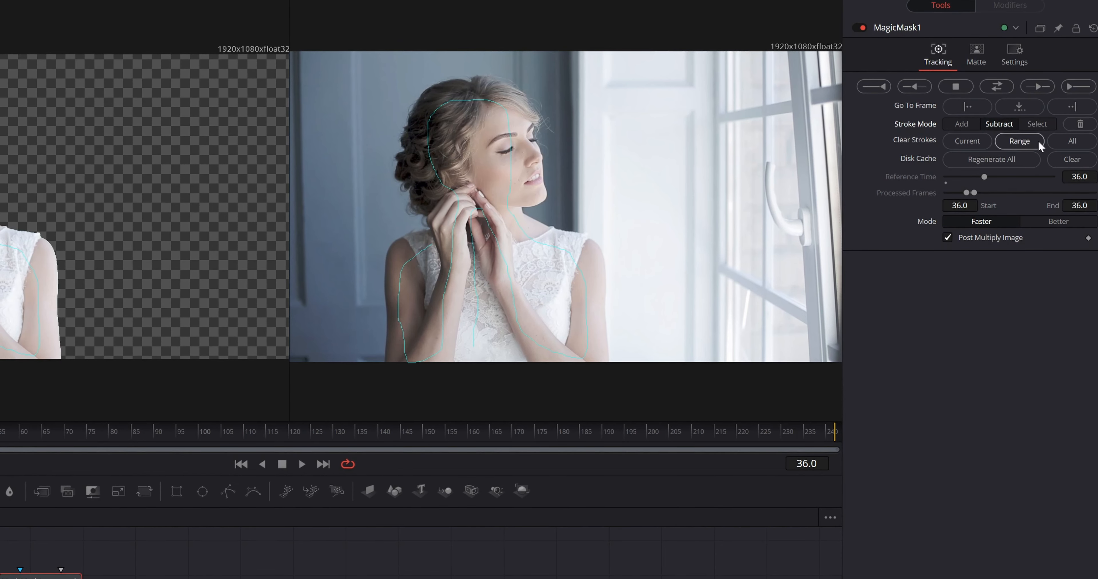
{"action": "left_click", "coordinate": [1046, 123]}
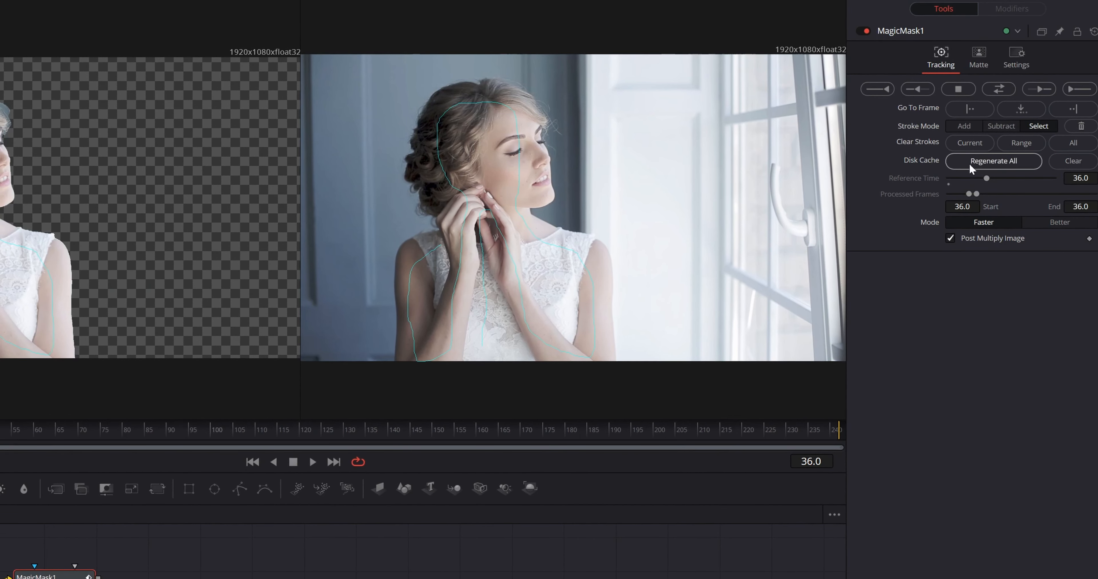
{"action": "left_click", "coordinate": [1074, 145]}
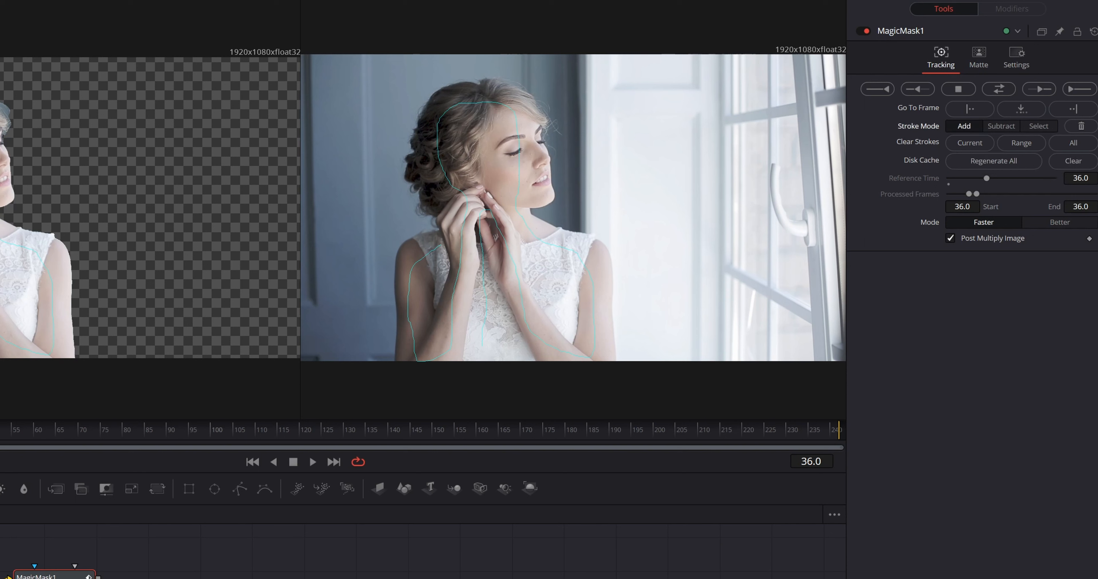
{"action": "left_click", "coordinate": [999, 89]}
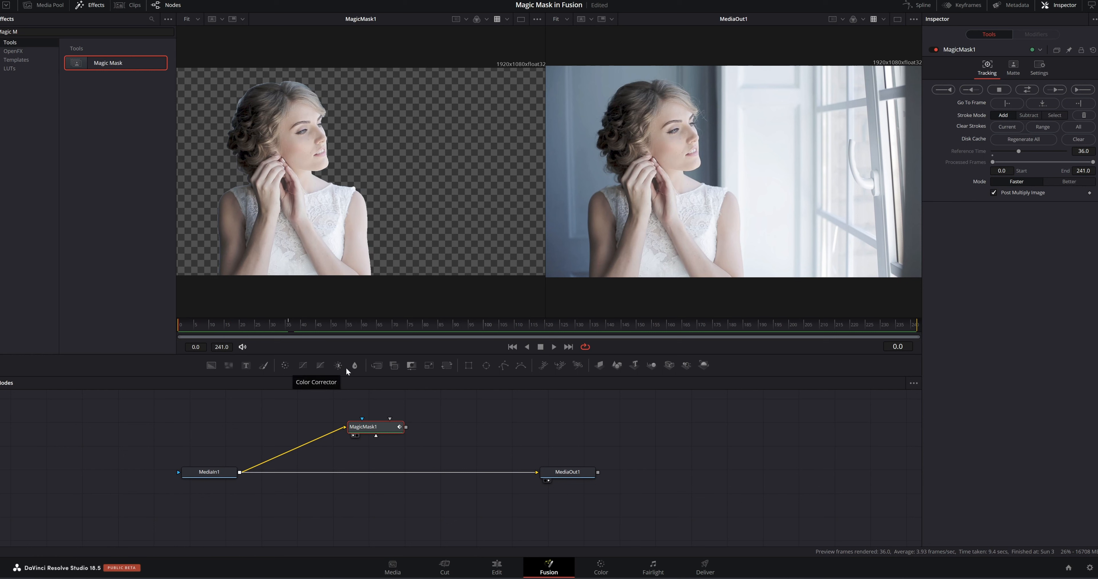
Insert a Blur node between MediaIn1 and MediaOut1 and set its blur size to 11.8.
{"action": "left_click_drag", "start_coordinate": [354, 365], "coordinate": [383, 474]}
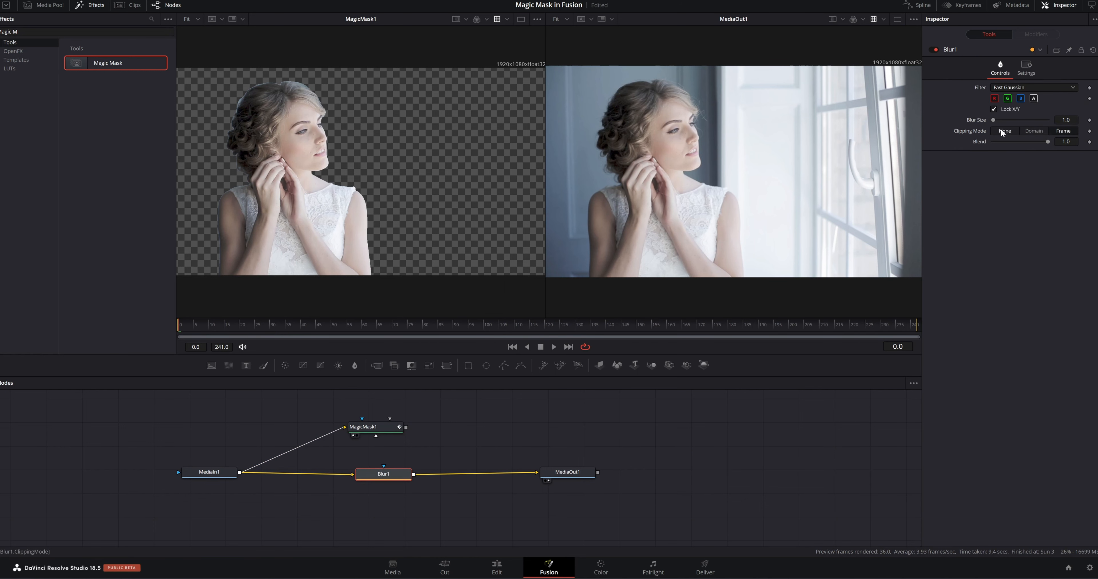
{"action": "left_click_drag", "start_coordinate": [994, 120], "coordinate": [999, 121]}
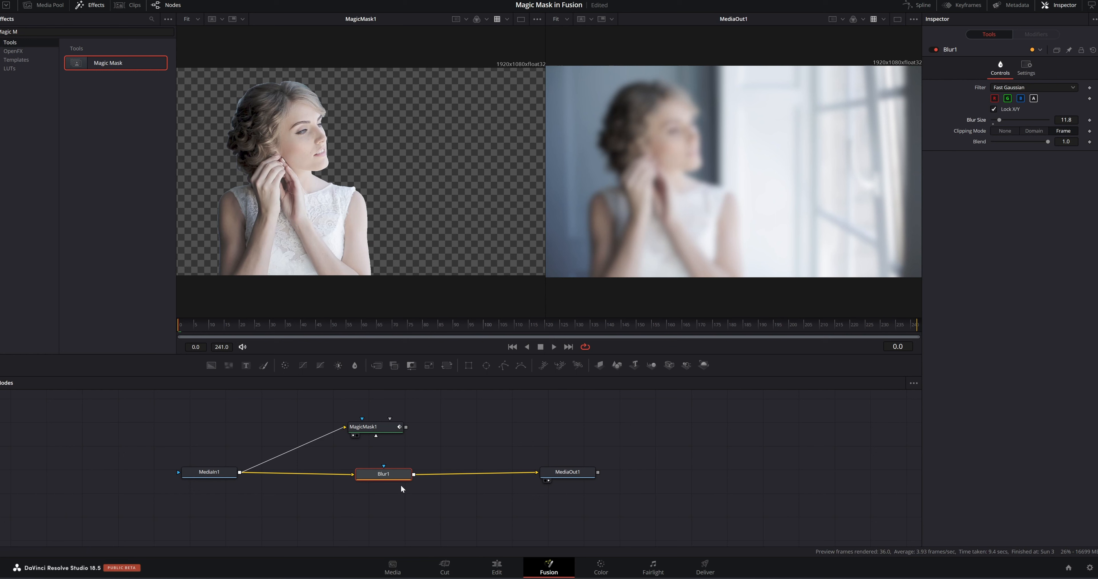
{"action": "left_click_drag", "start_coordinate": [400, 477], "coordinate": [400, 475]}
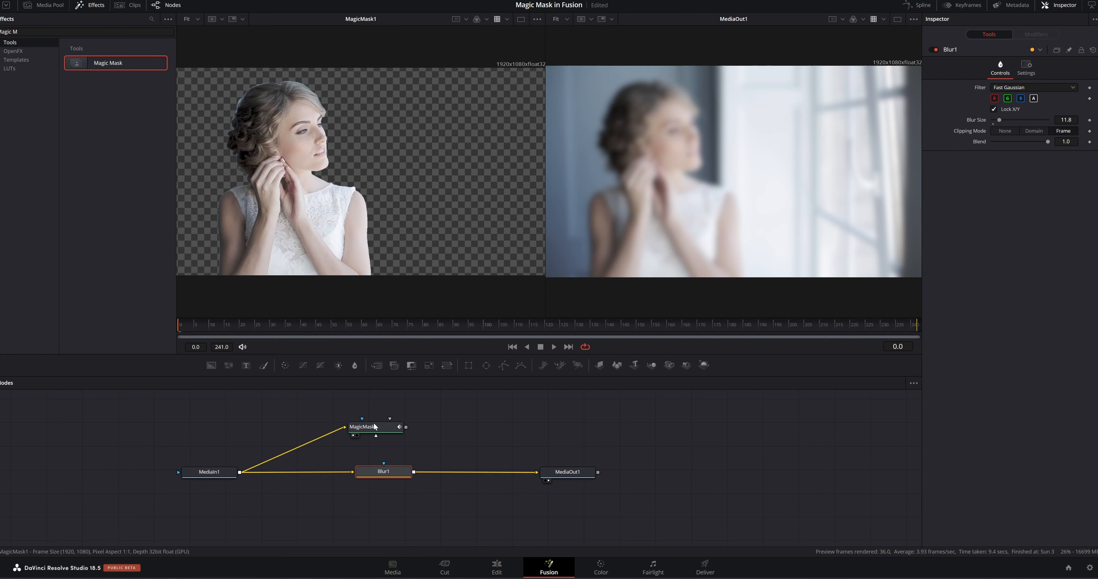